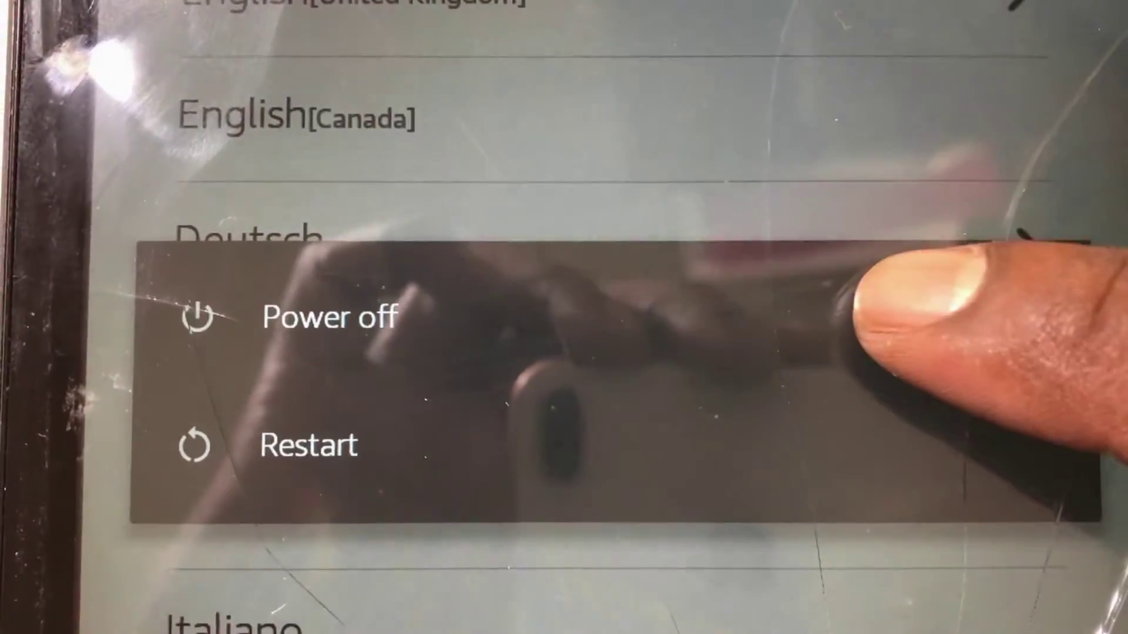
Power off the tablet from the language selection setup screen
click(868, 312)
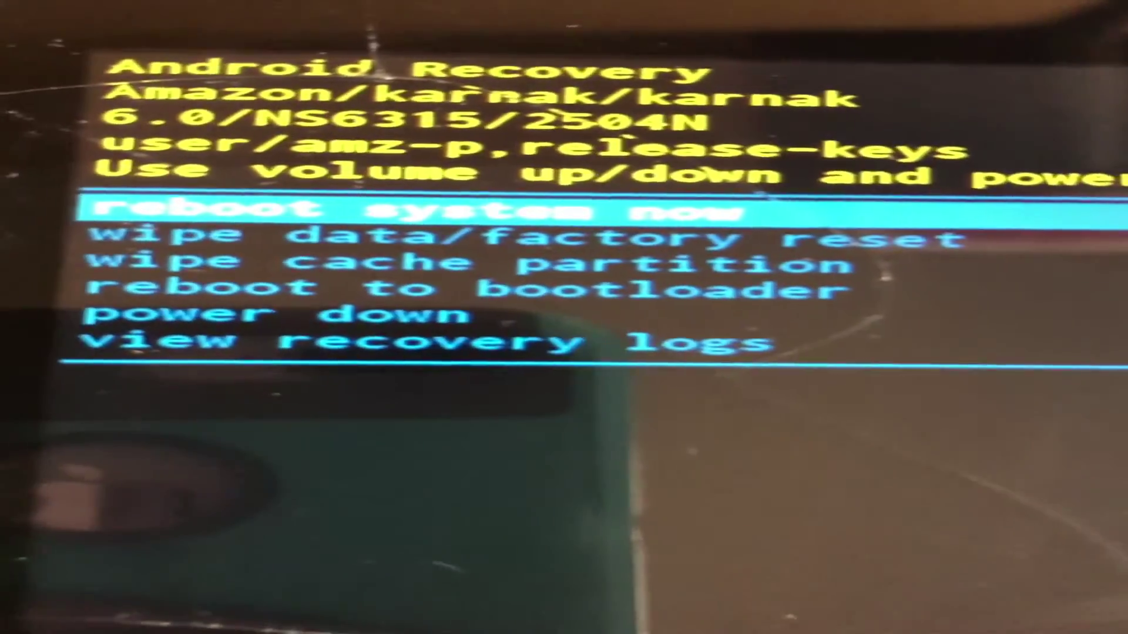
Highlight 'wipe data/factory reset' in the recovery menu and select it
key(Up)
key(Up)
key(Up)
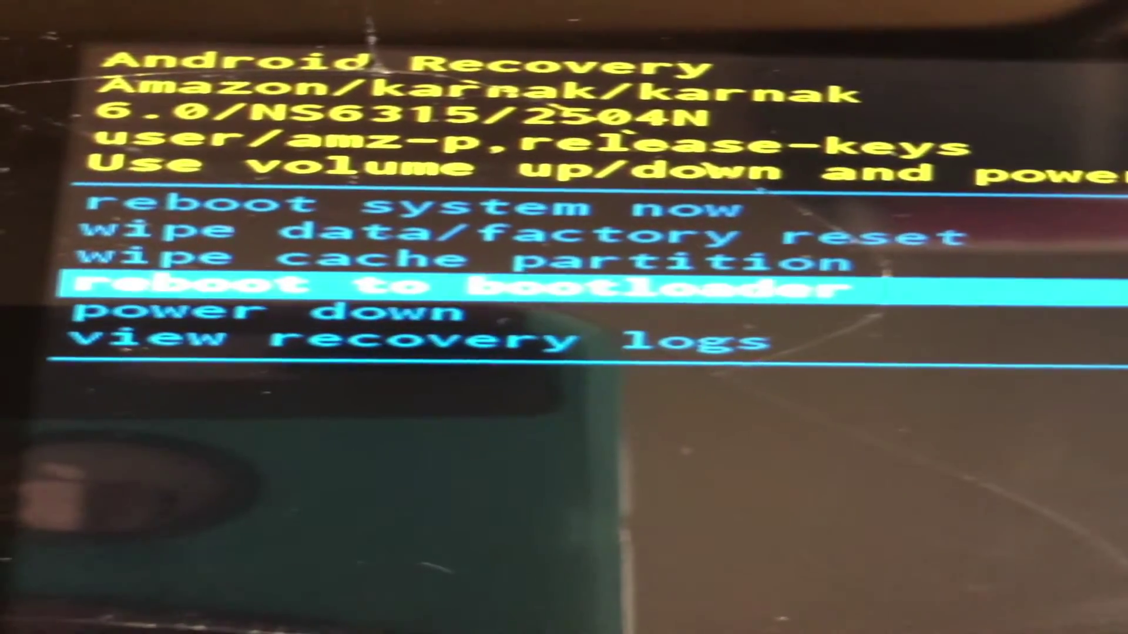
key(Up)
key(Up)
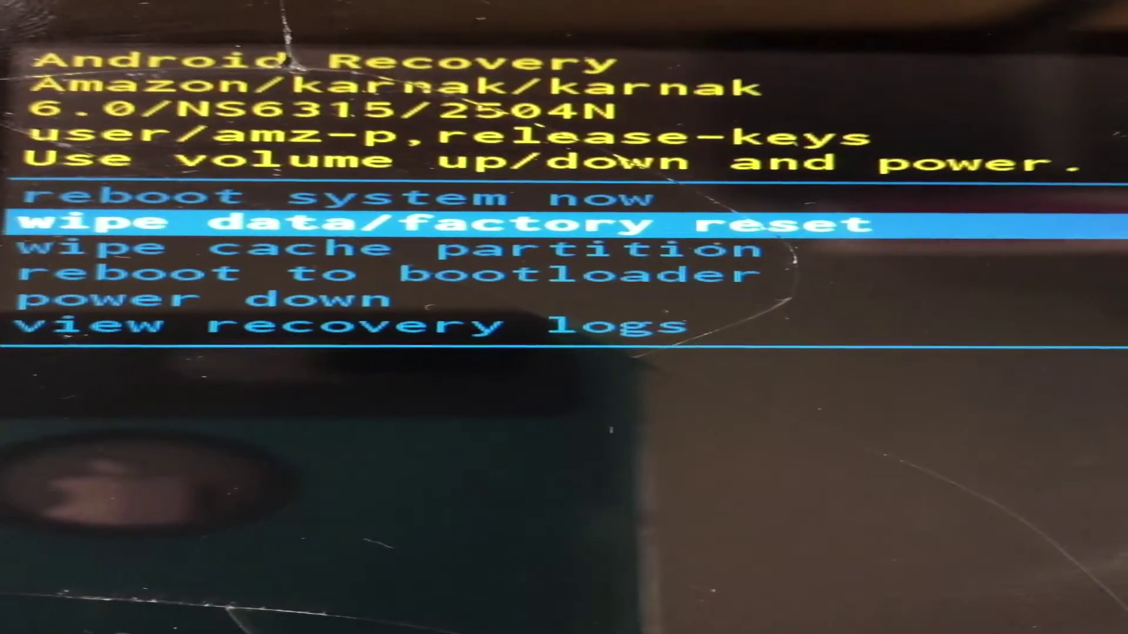
key(Return)
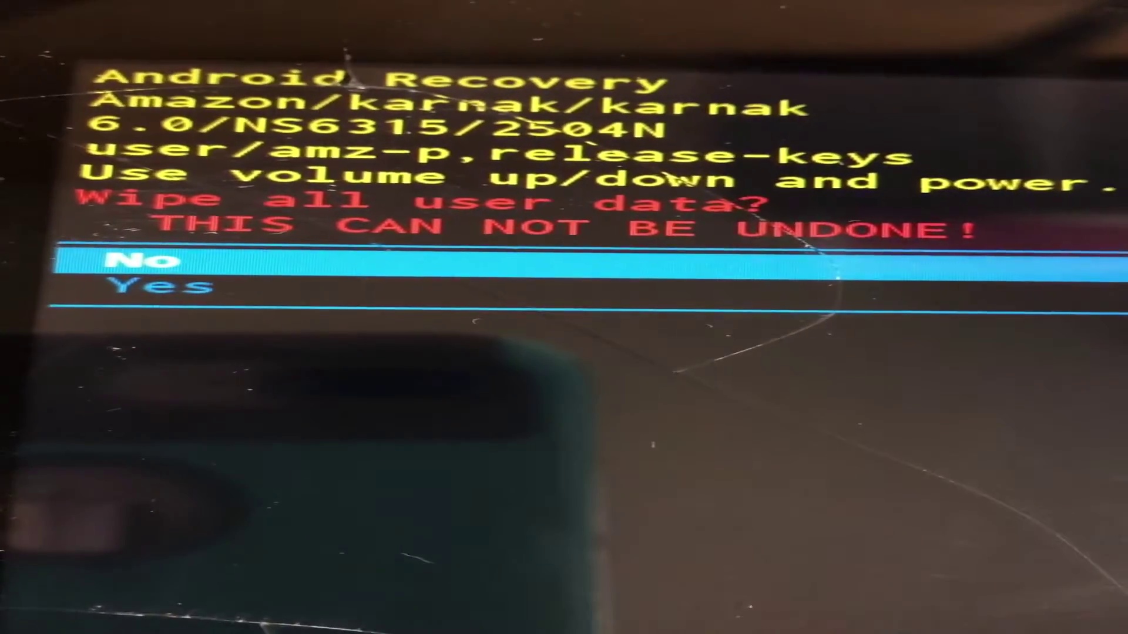
Highlight 'Yes' on the wipe-all-user-data confirmation prompt
key(Down)
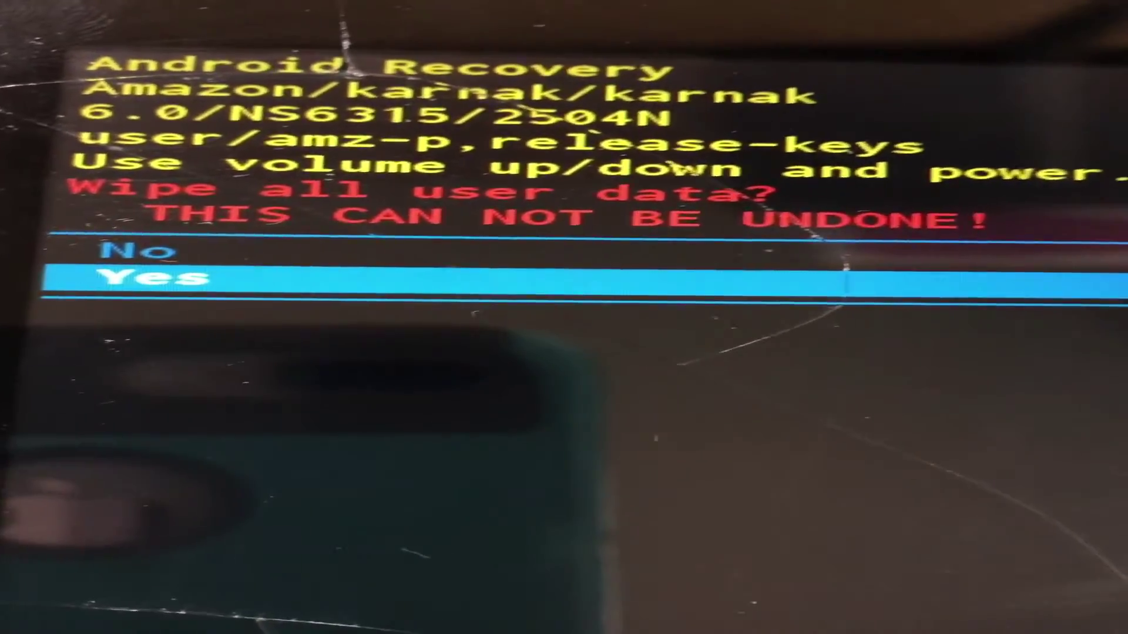